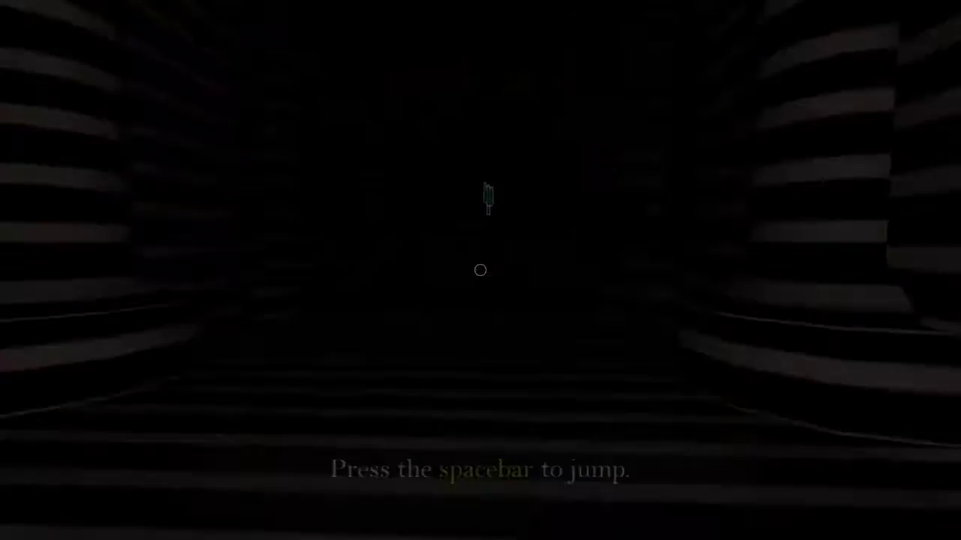
key("w")
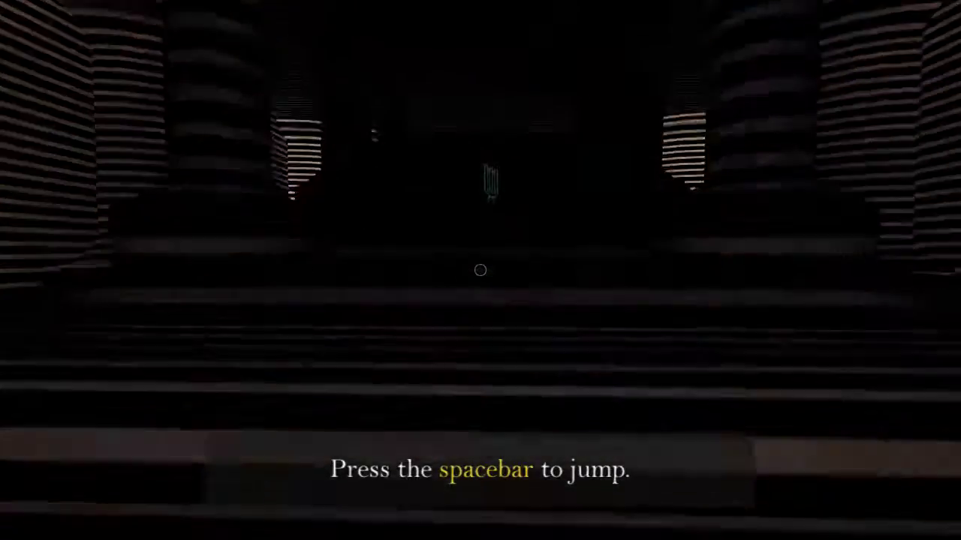
key("w")
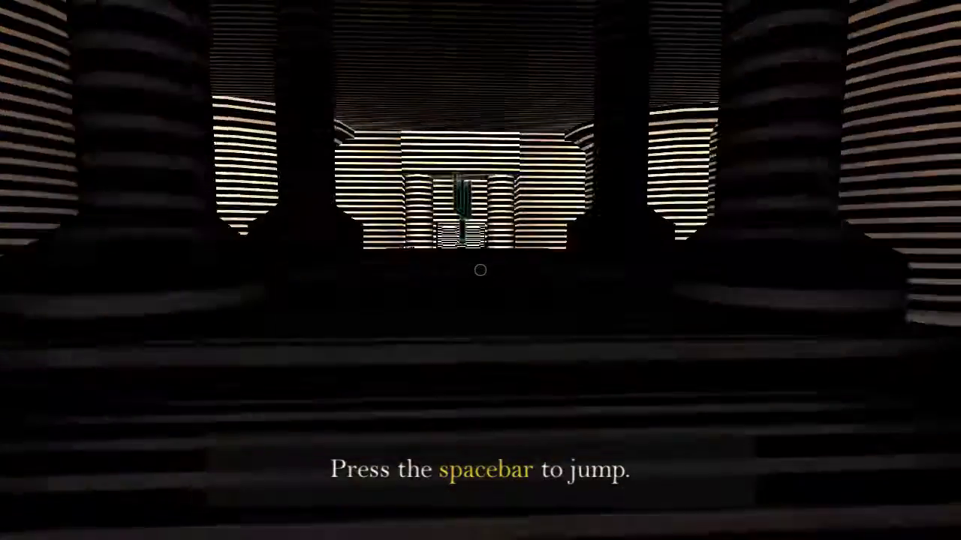
key("w")
key("space")
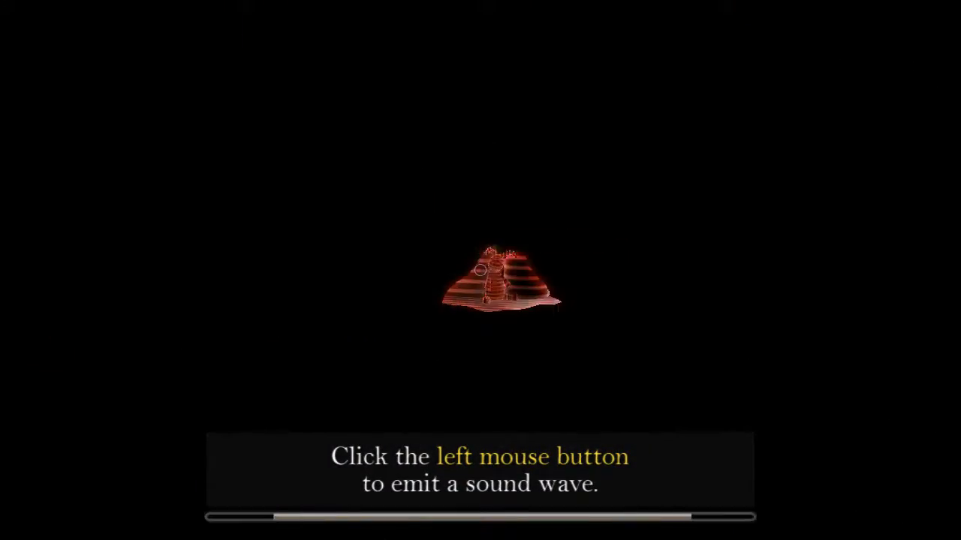
left_click(480, 270)
left_click(480, 270)
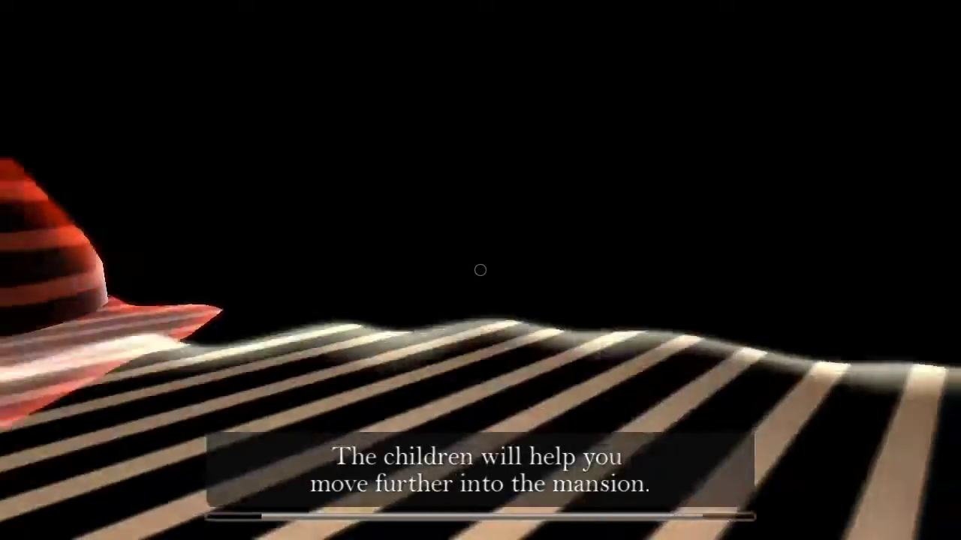
key("w")
key("w")
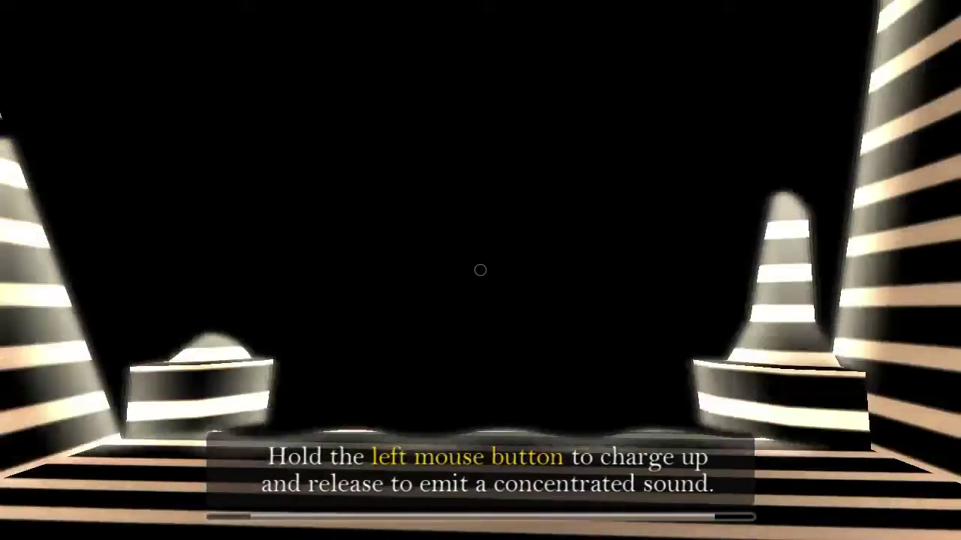
key("w")
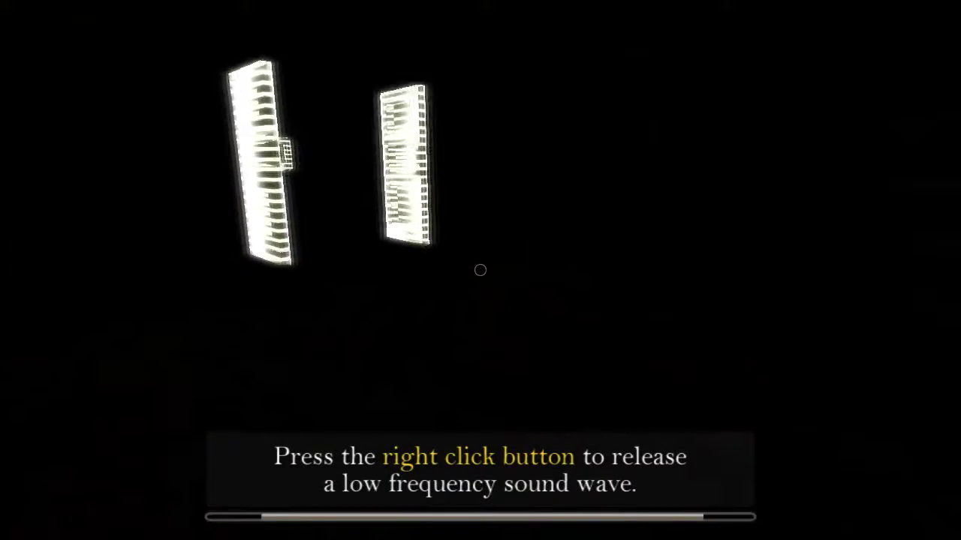
key("w")
right_click(480, 270)
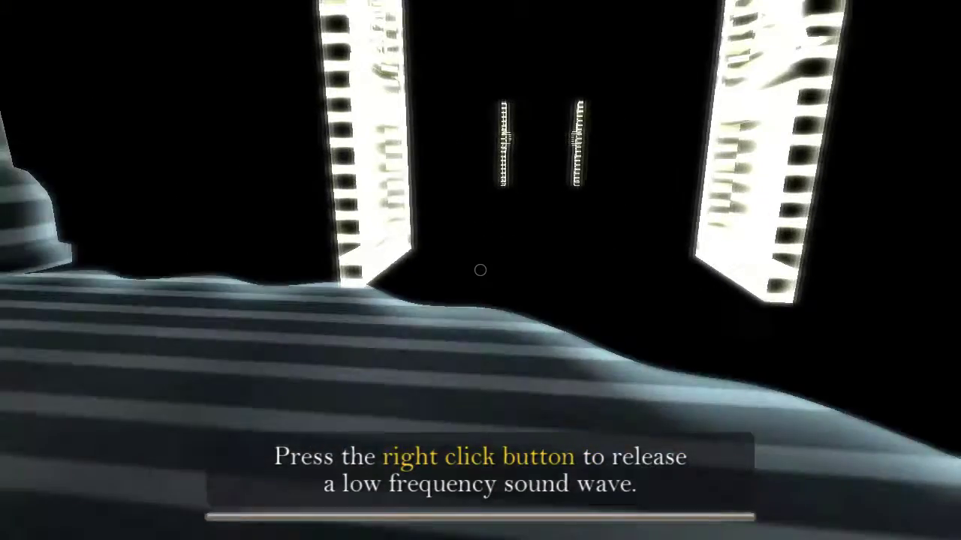
key("w")
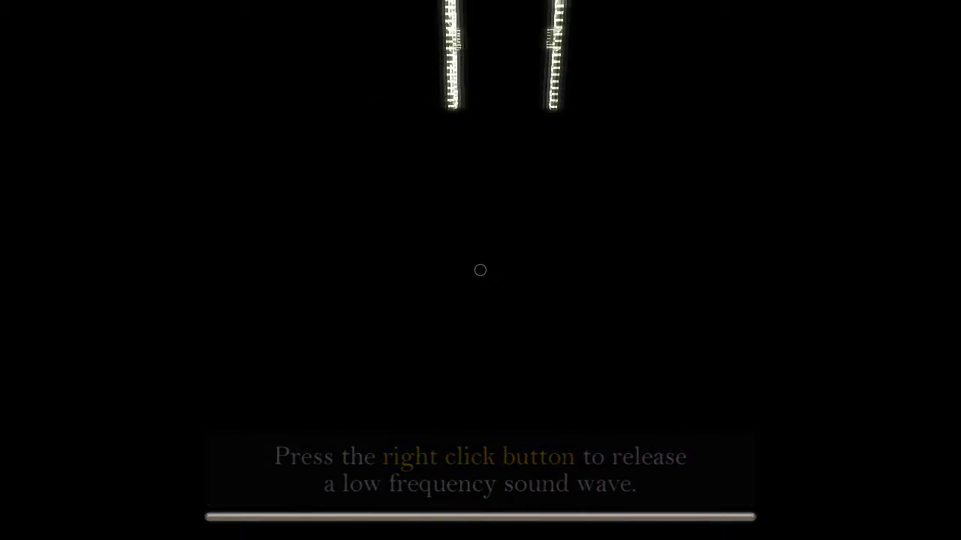
right_click(480, 271)
key("w")
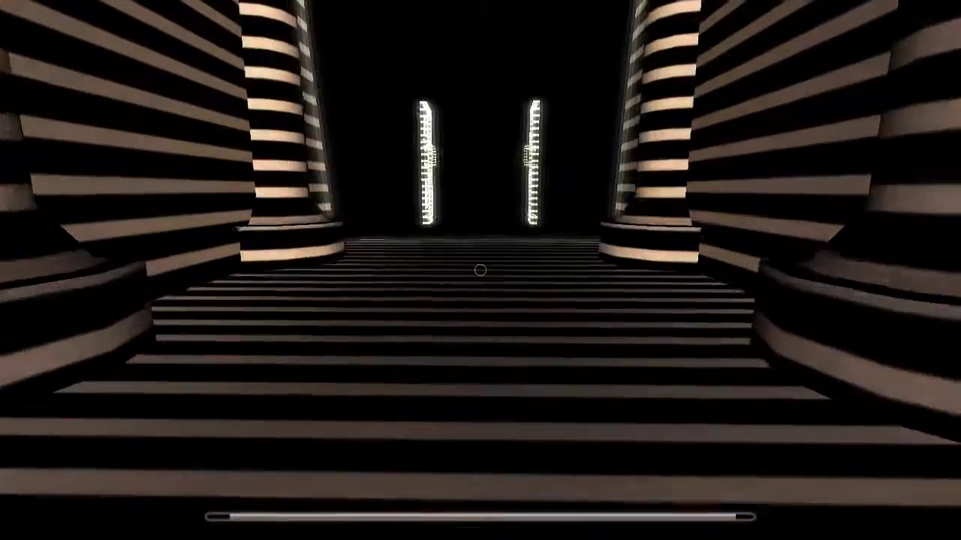